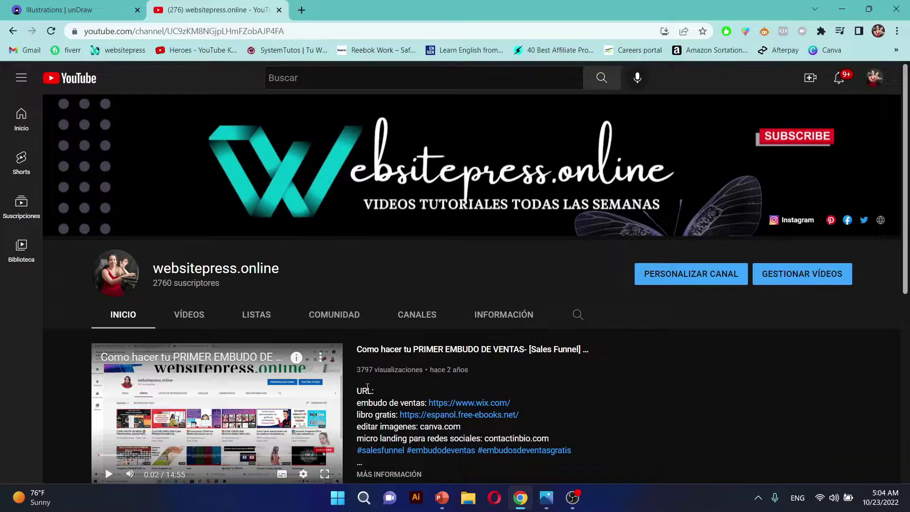
Switch to the unDraw page and browse down through the illustration gallery.
left_click(63, 14)
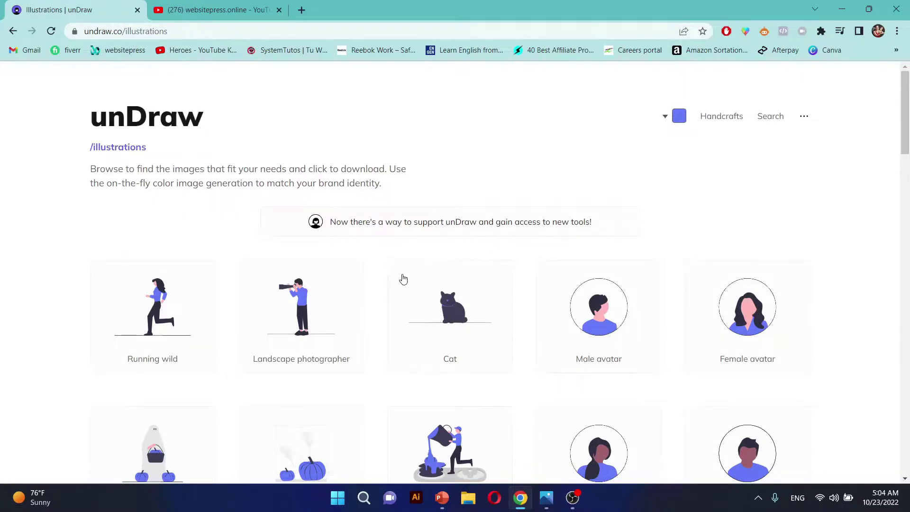
scroll(400, 278, "down", 4)
scroll(491, 284, "down", 4)
scroll(491, 284, "down", 6)
scroll(491, 284, "down", 6)
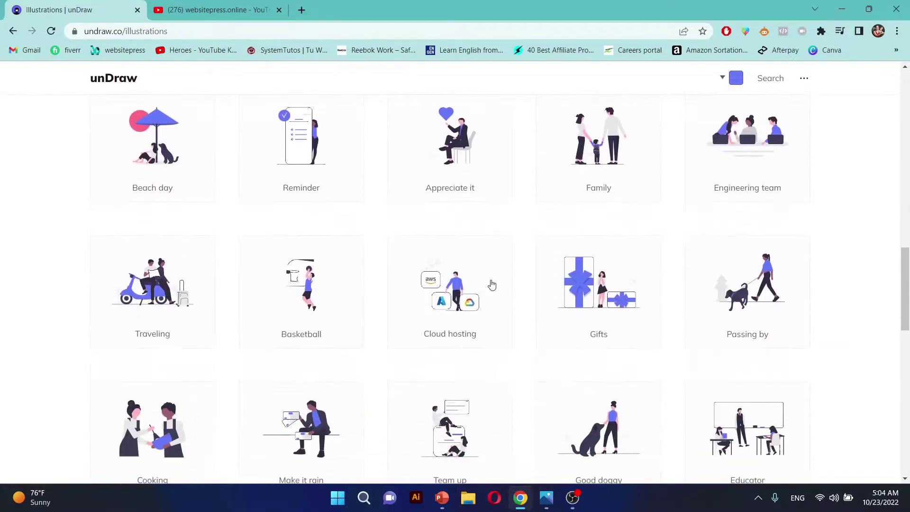
scroll(492, 284, "down", 6)
scroll(491, 284, "down", 6)
scroll(492, 284, "down", 6)
scroll(492, 284, "down", 6)
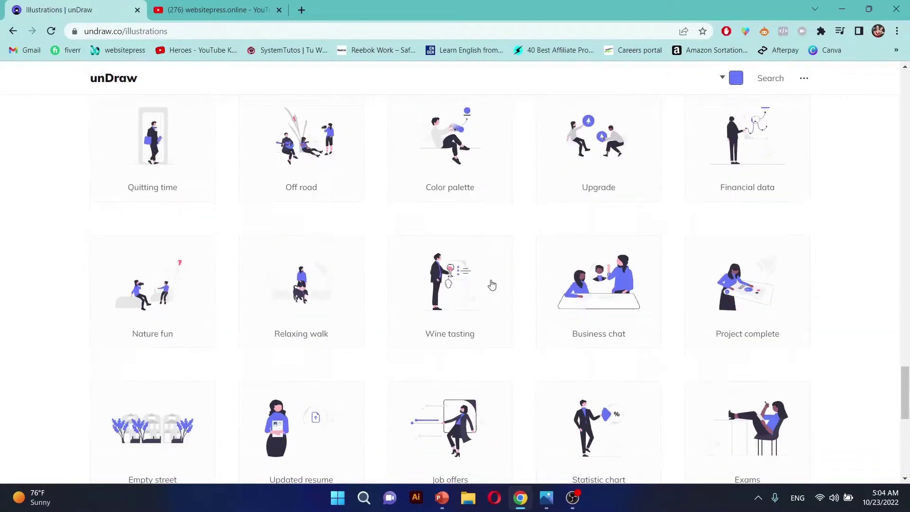
scroll(491, 285, "down", 6)
scroll(491, 284, "down", 5)
scroll(492, 284, "up", 2)
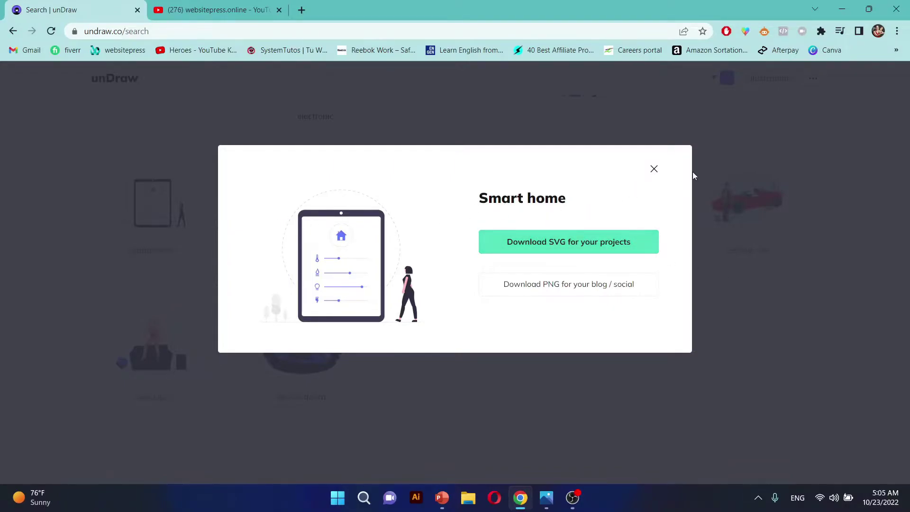
Close the Smart home preview and recolour all illustrations orange (#F9A826).
left_click(653, 170)
scroll(706, 133, "up", 3)
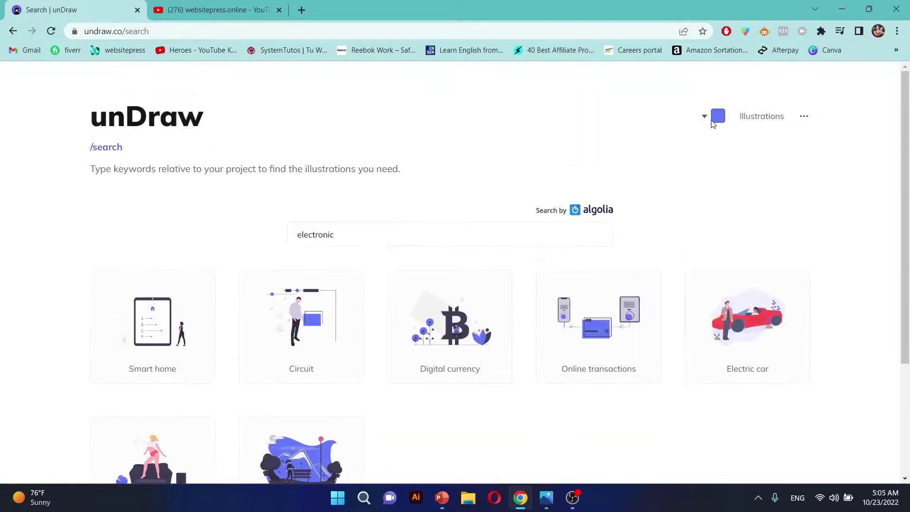
left_click(720, 116)
mouse_move(735, 211)
left_mouse_down()
mouse_move(695, 213)
mouse_move(732, 211)
left_mouse_up()
double_click(720, 231)
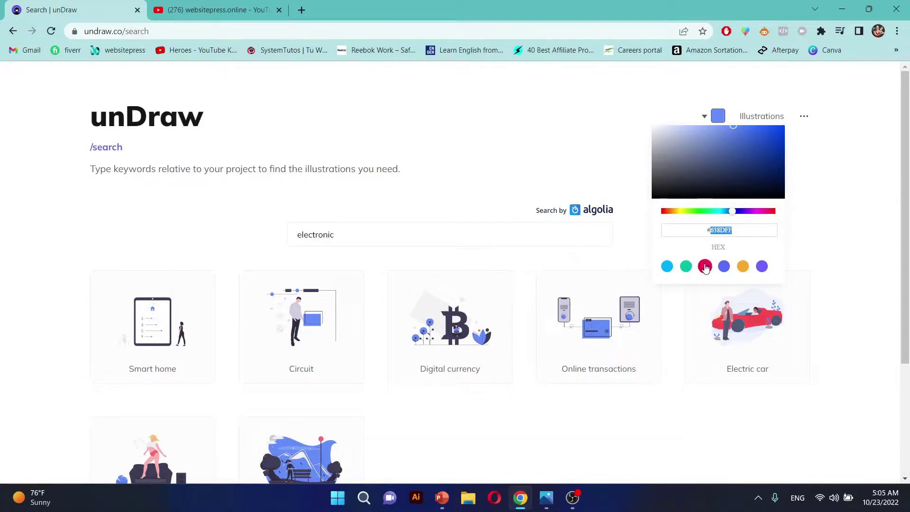
left_click(742, 266)
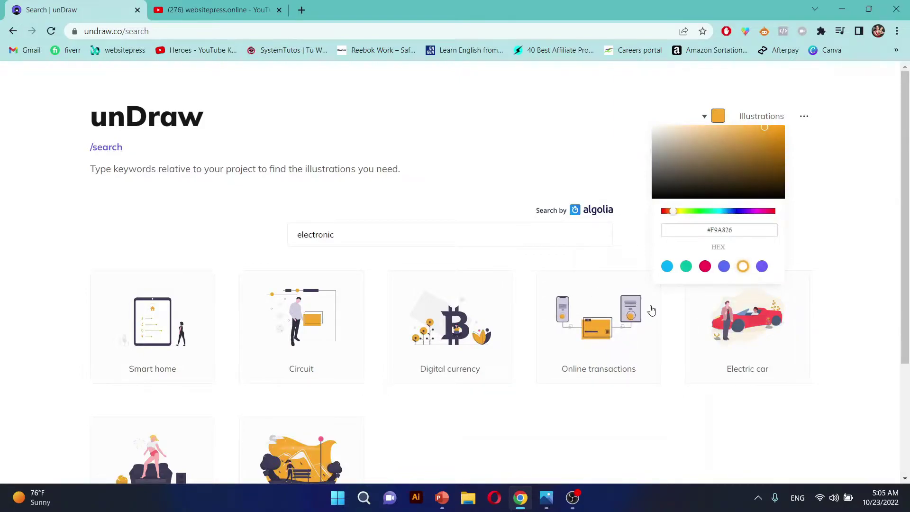
Download the Digital currency illustration as an SVG file.
scroll(574, 397, "down", 2)
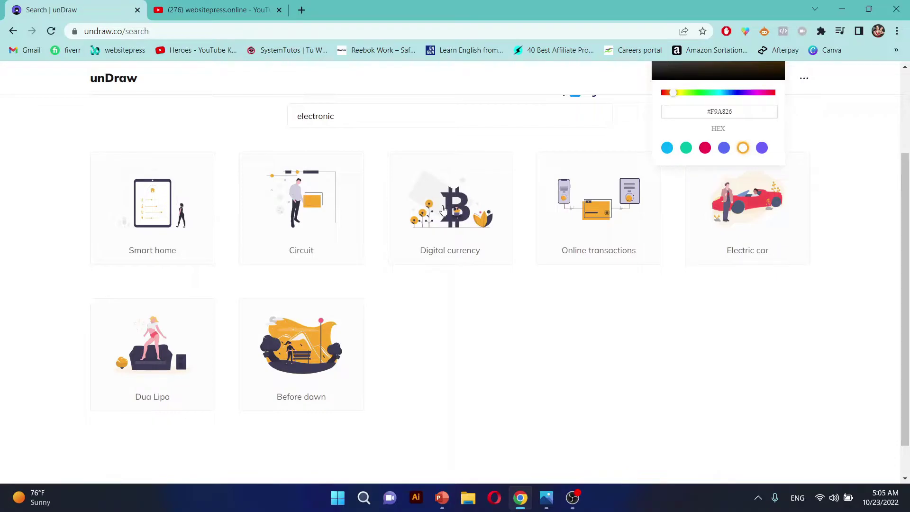
left_click(454, 211)
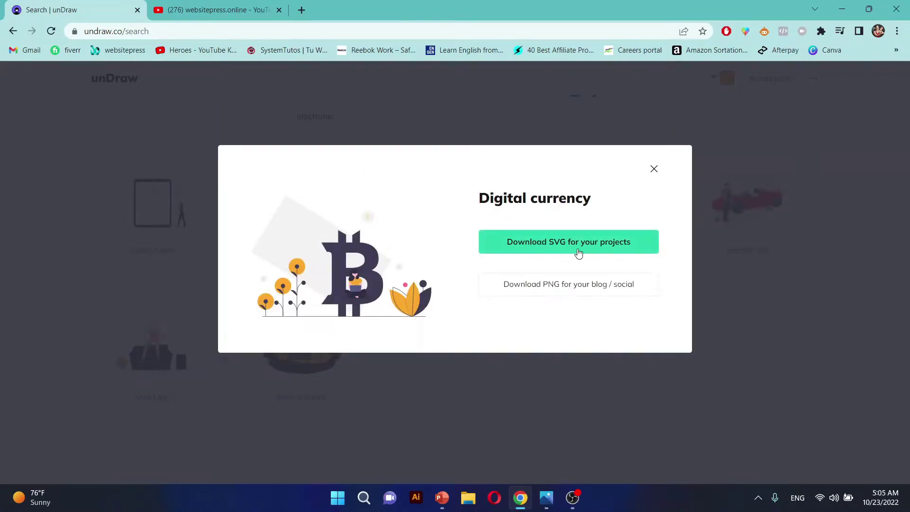
left_click(564, 245)
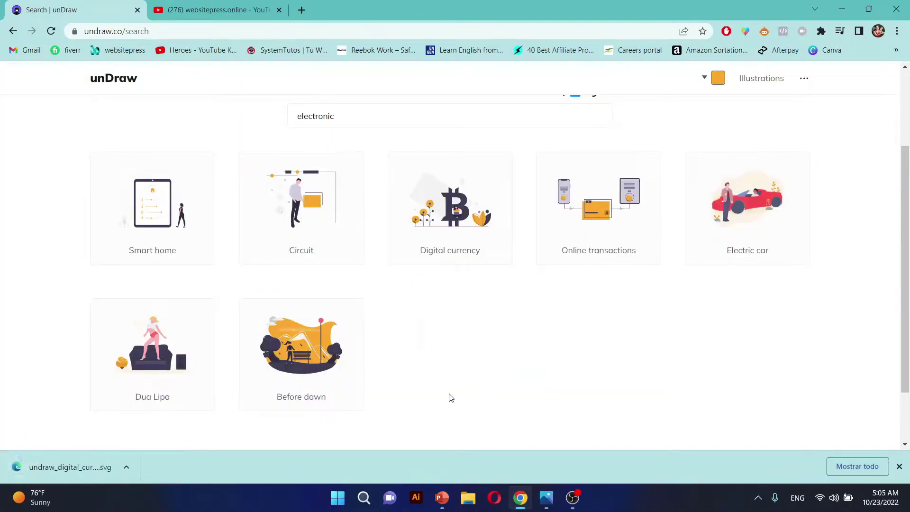
In PowerPoint, add a new slide 8 and delete both of its placeholders.
left_click(442, 498)
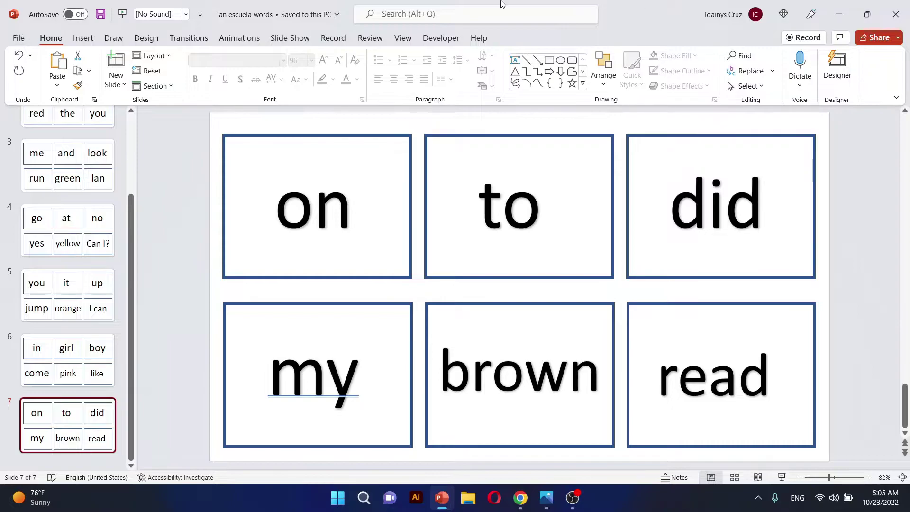
right_click(71, 458)
left_click(102, 433)
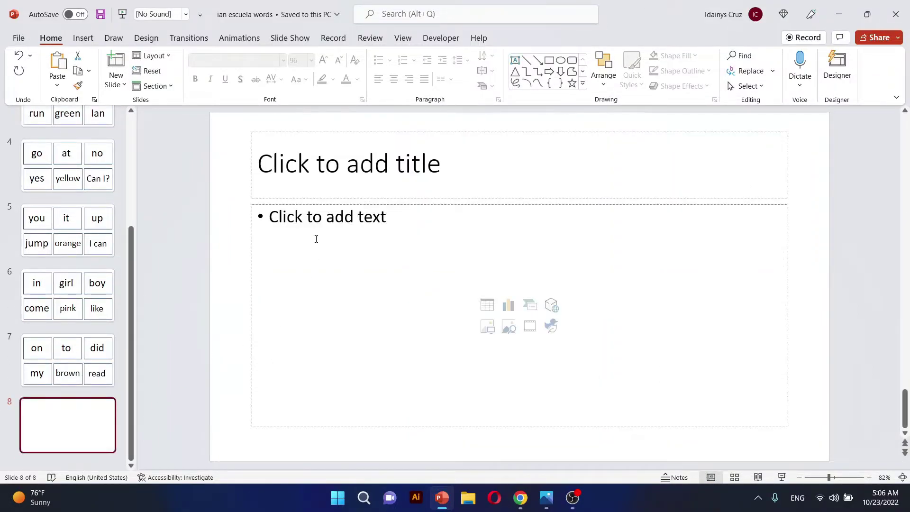
left_click_drag(201, 128, 852, 467)
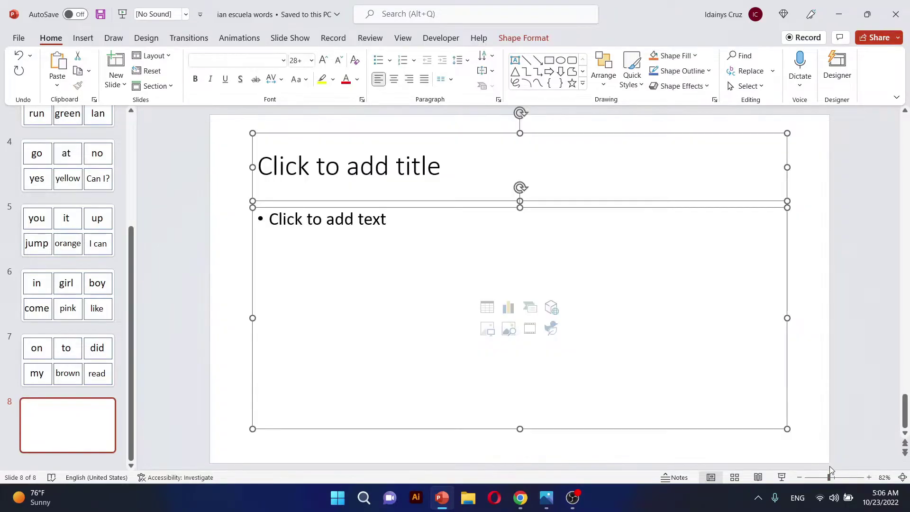
key("Delete")
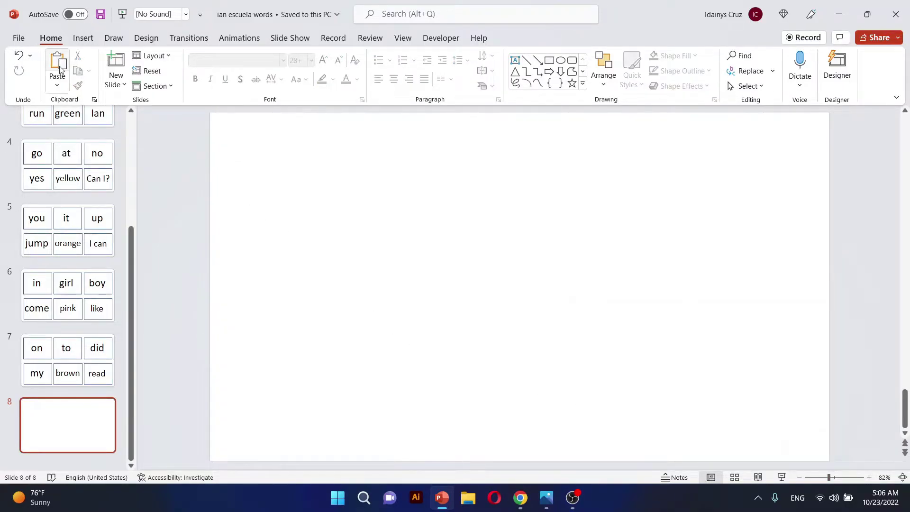
Insert the downloaded bitcoin SVG from the Downloads folder onto slide 8.
left_click(83, 38)
left_click(93, 67)
left_click(124, 121)
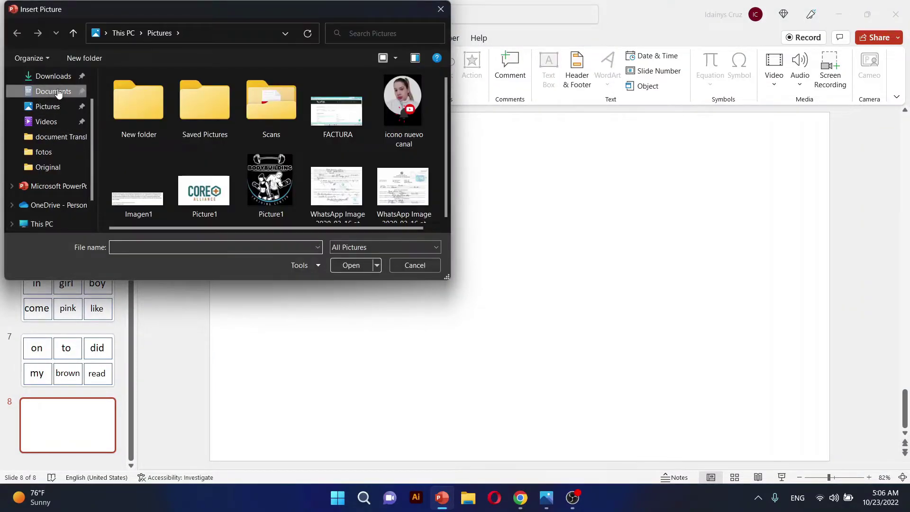
left_click(58, 92)
left_click(67, 111)
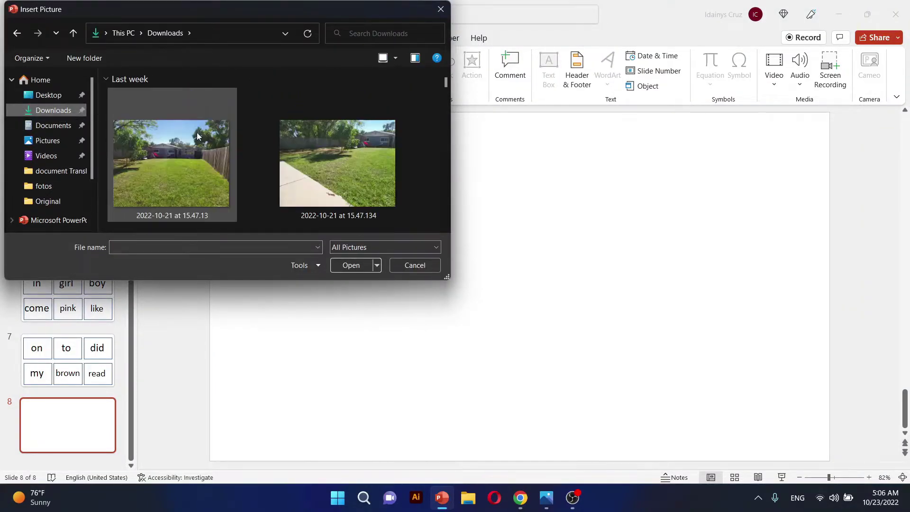
double_click(200, 150)
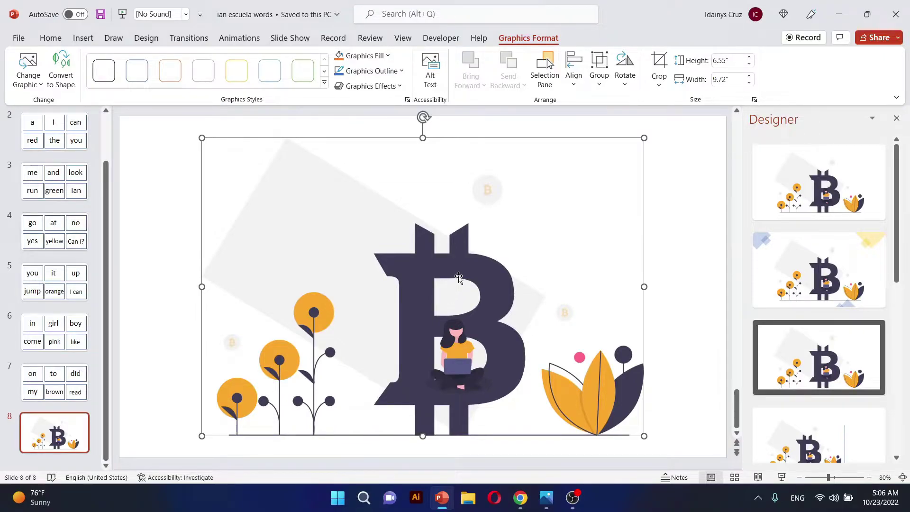
Ungroup the bitcoin graphic and confirm converting it into Office drawing shapes.
right_click(457, 280)
mouse_move(490, 312)
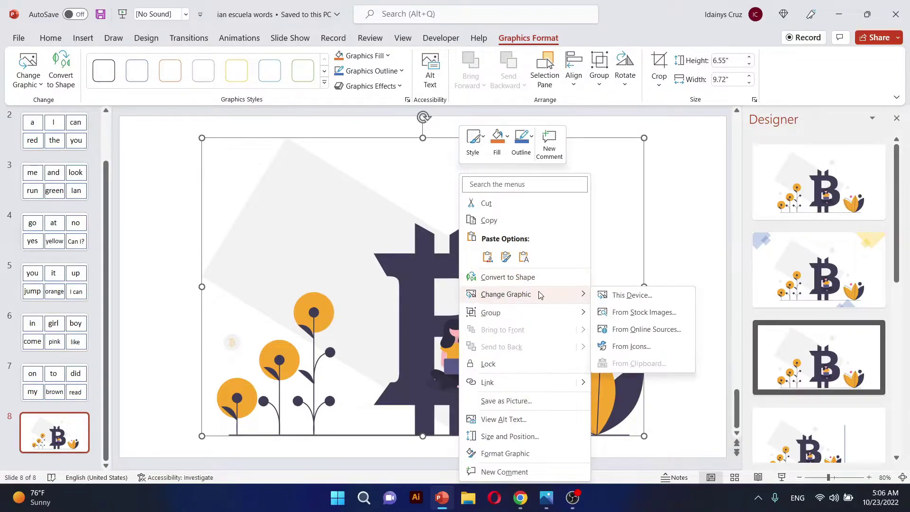
mouse_move(525, 313)
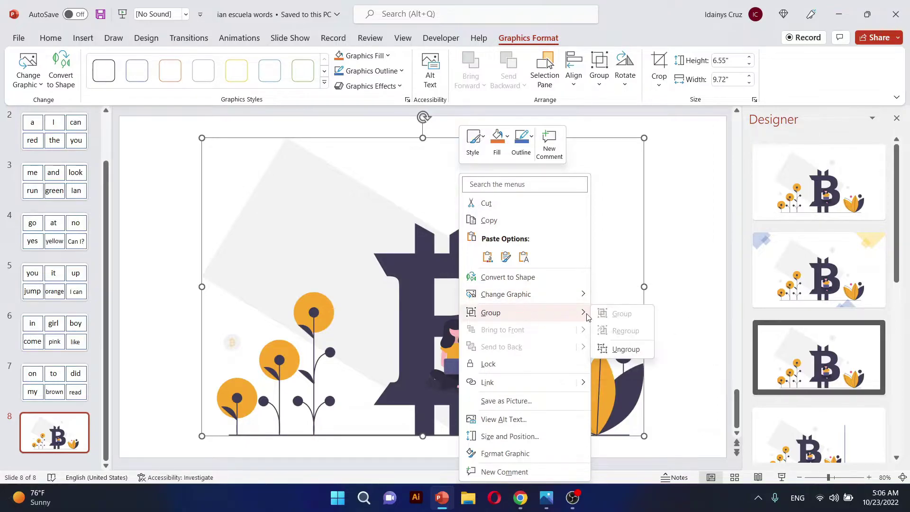
left_click(630, 353)
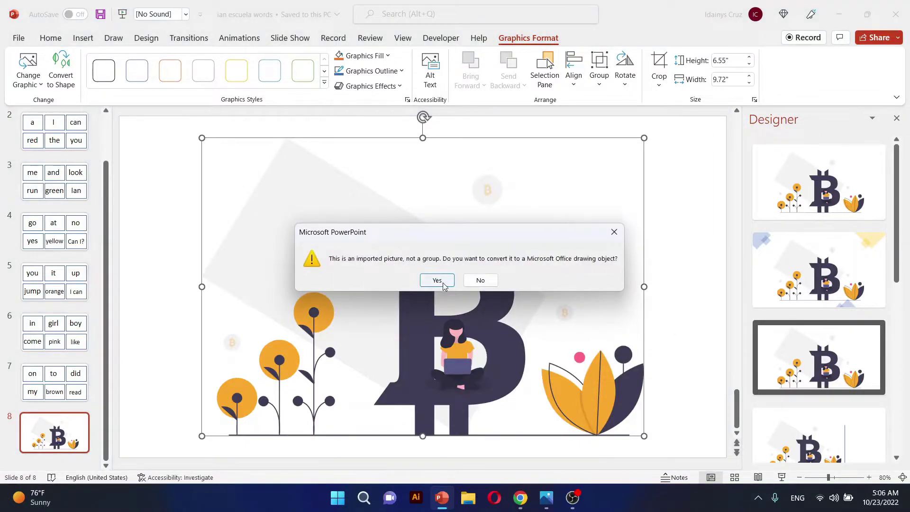
left_click(437, 280)
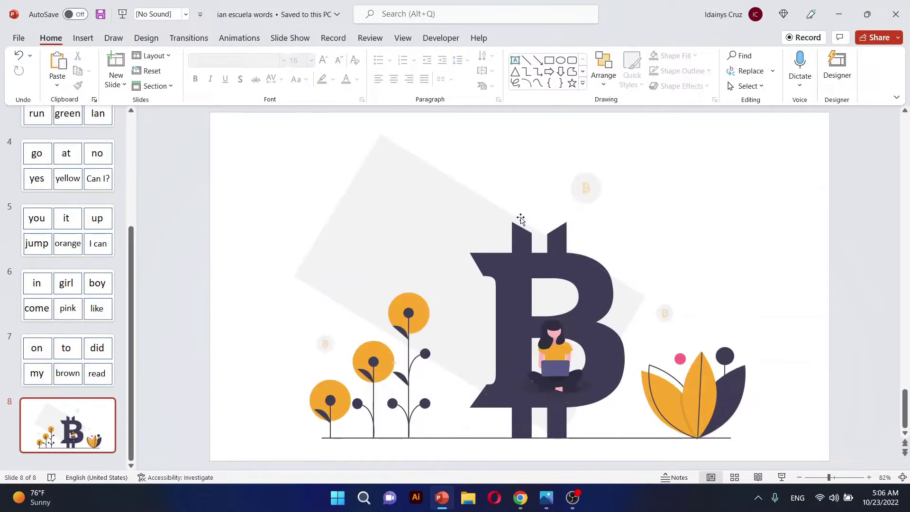
left_click(520, 219)
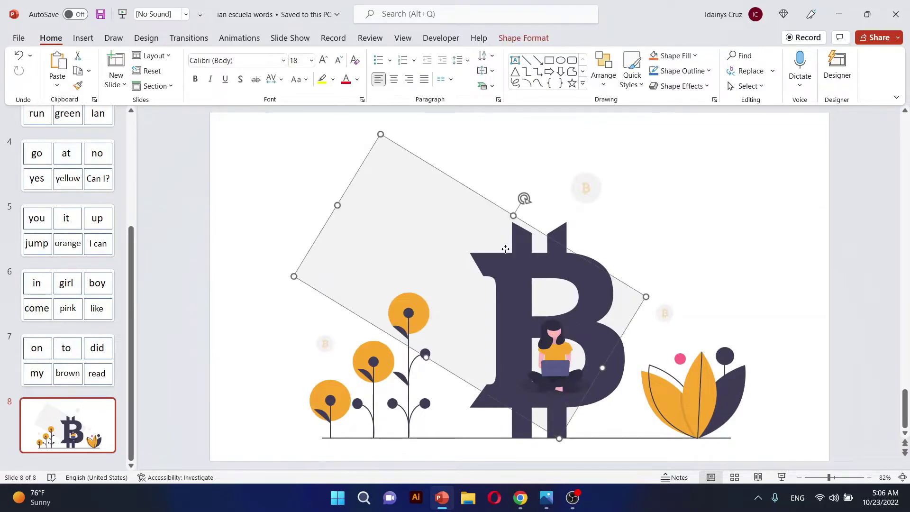
Fill the large bitcoin B shape with dark orange.
left_click(384, 346)
left_click(425, 307)
left_click(695, 385)
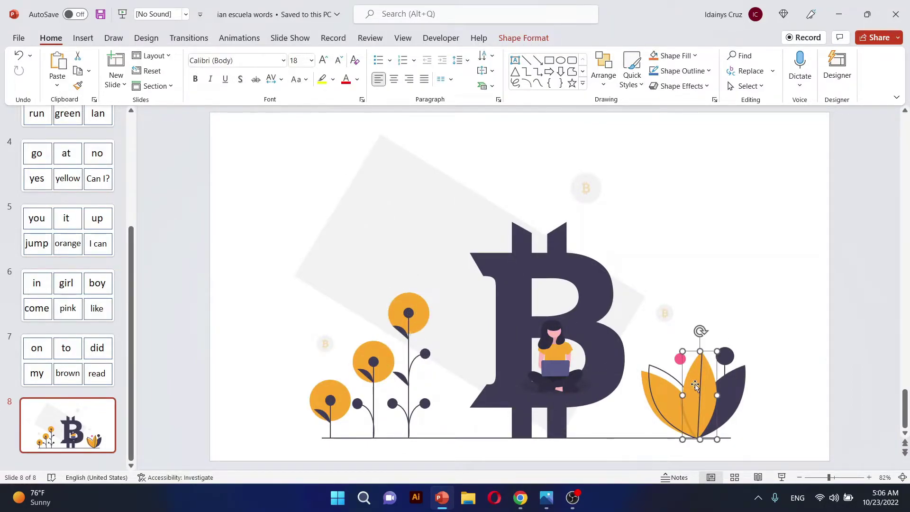
left_click(500, 296)
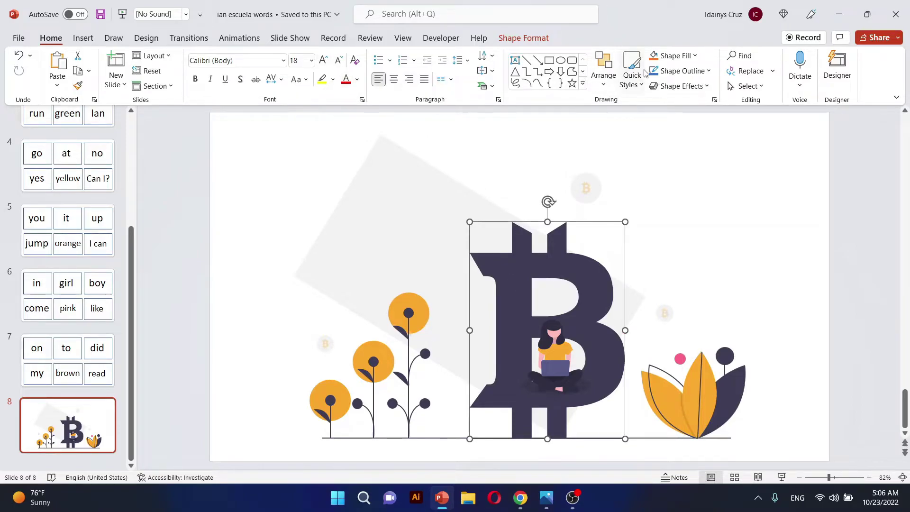
left_click(695, 56)
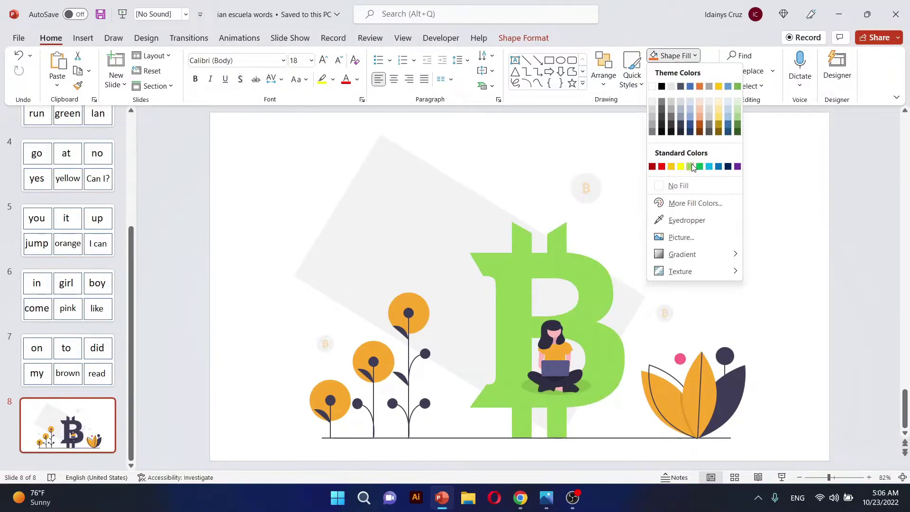
left_click(700, 133)
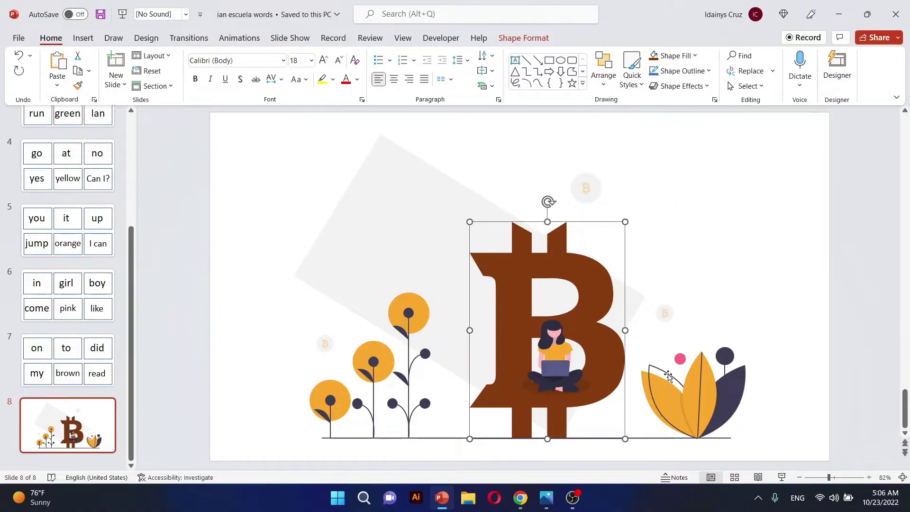
Make the middle flower leaf and the top flower circle blue.
key("Tab")
left_click(695, 55)
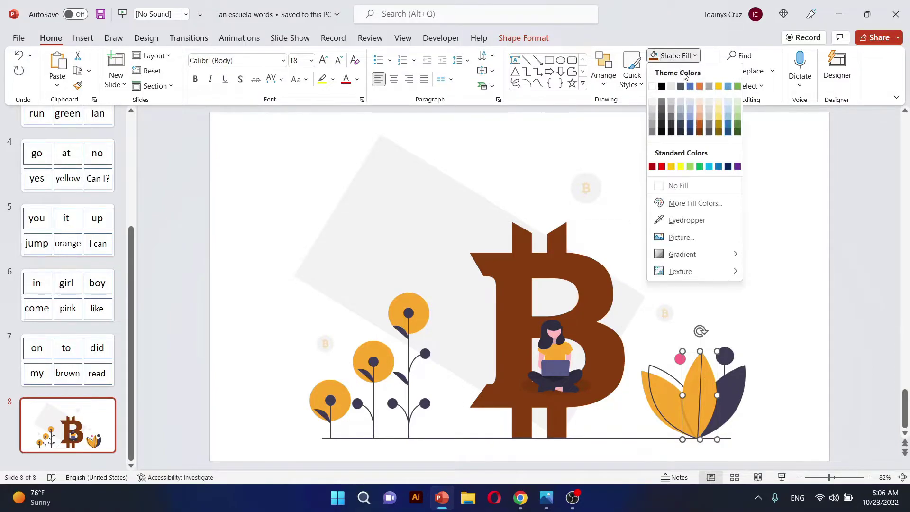
left_click(691, 88)
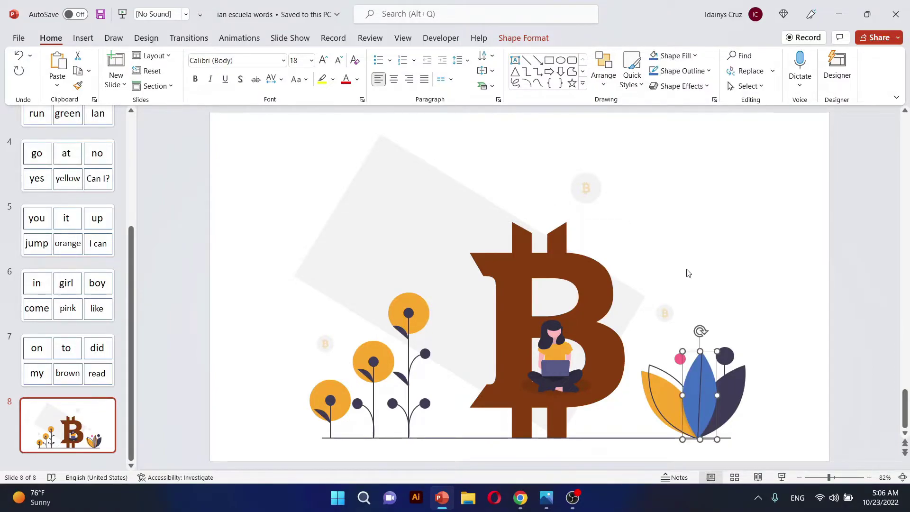
left_click(402, 317)
left_click(695, 56)
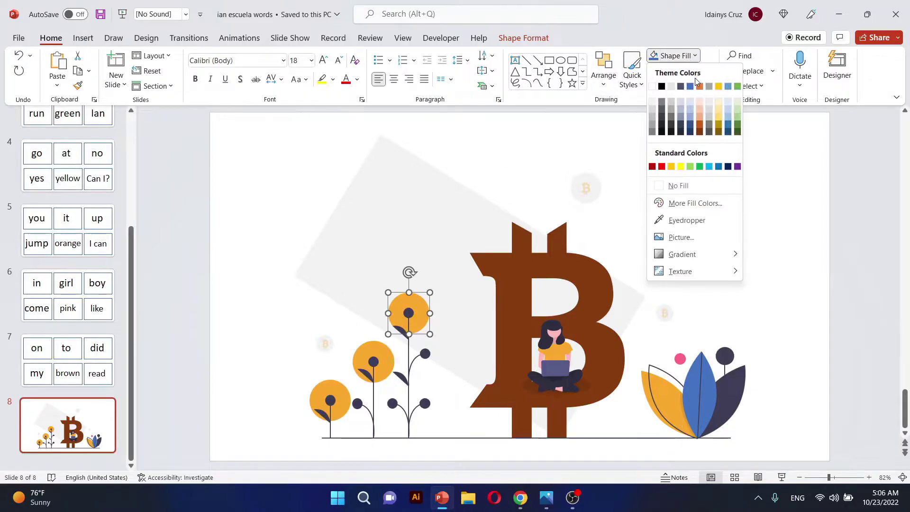
left_click(689, 89)
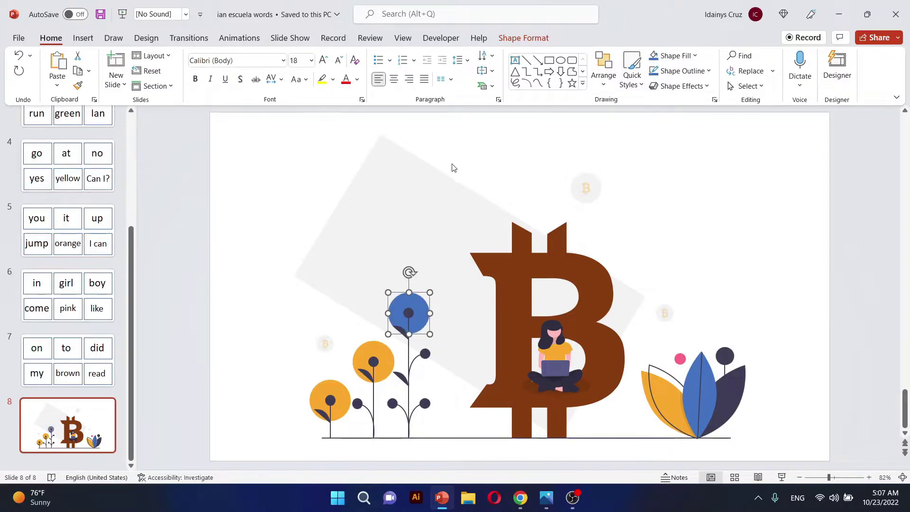
Fill the rotated background rectangle red, then dark green, finally settling on light grey.
left_click(371, 251)
left_click(695, 56)
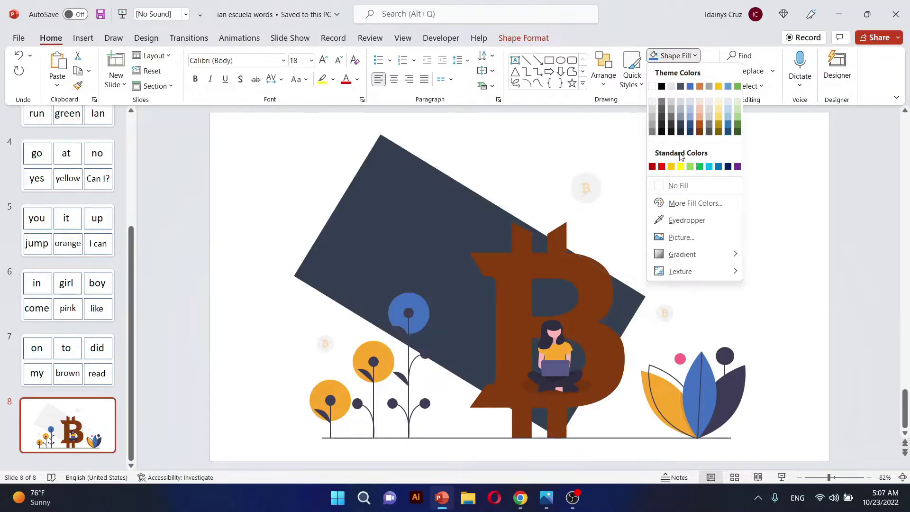
left_click(663, 165)
left_click(613, 219)
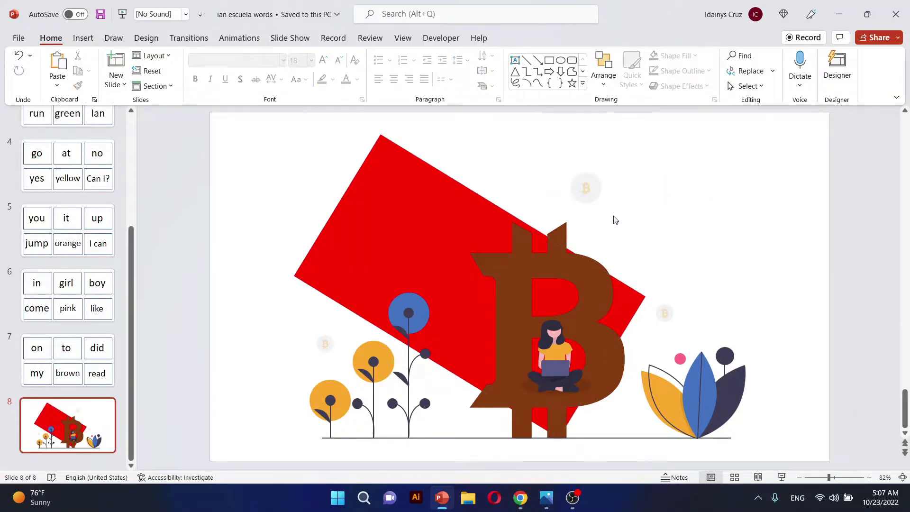
left_click(438, 219)
left_click(695, 55)
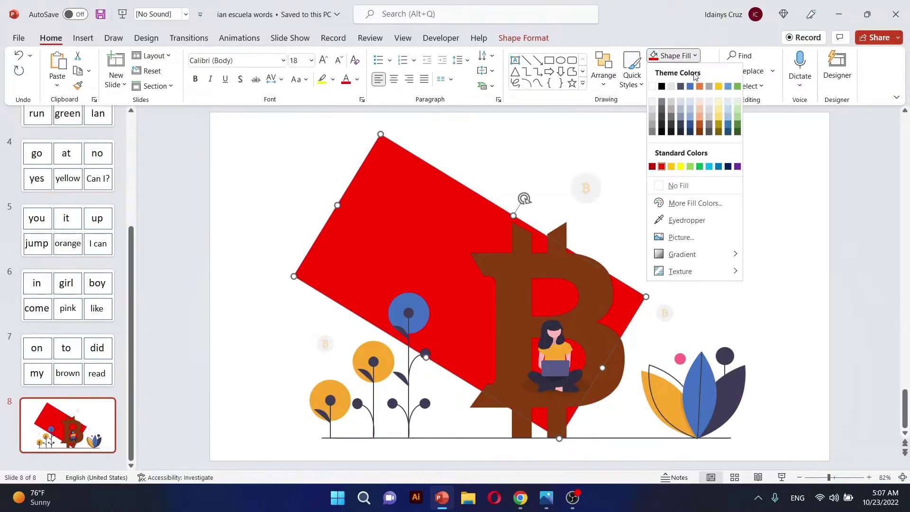
left_click(738, 132)
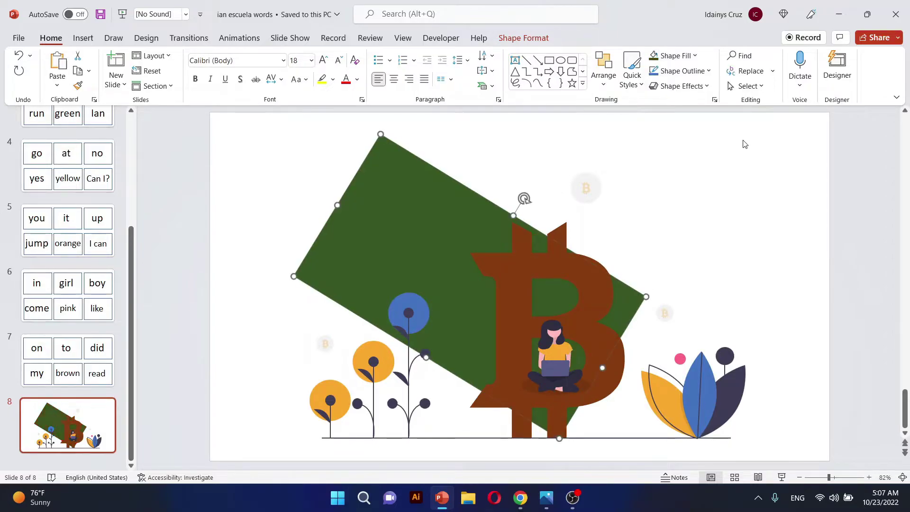
left_click(694, 55)
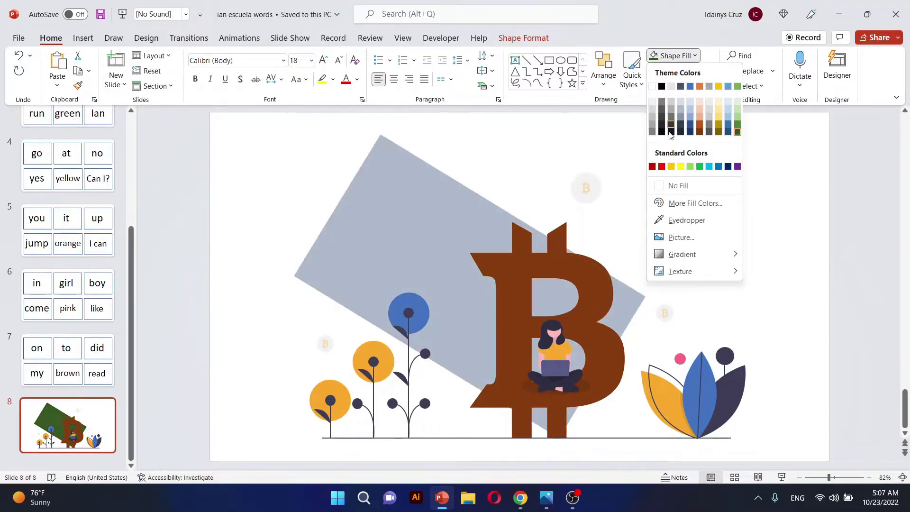
left_click(652, 115)
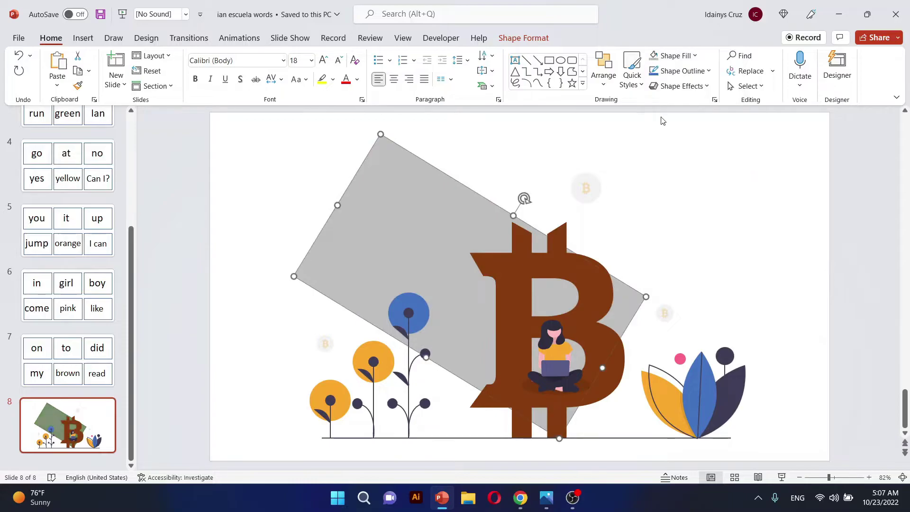
left_click(745, 177)
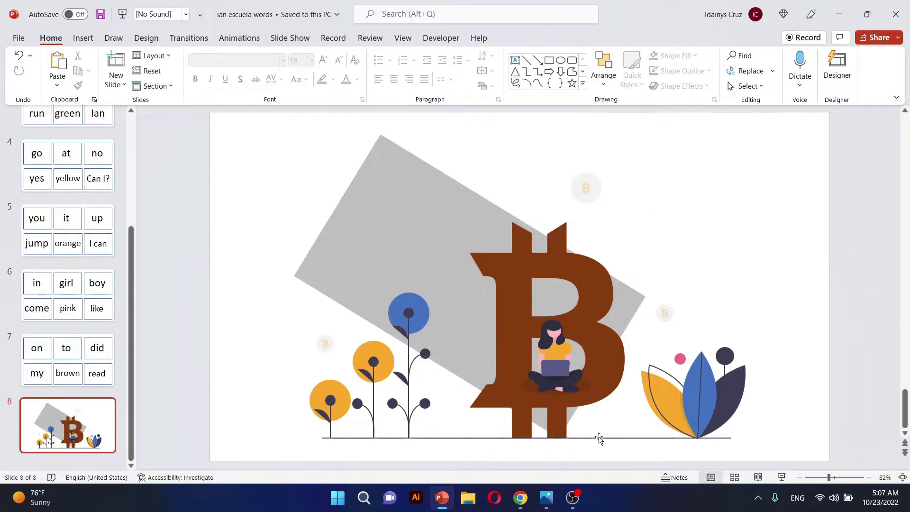
Delete the old search term 'electronic' from the unDraw search box.
left_click(520, 497)
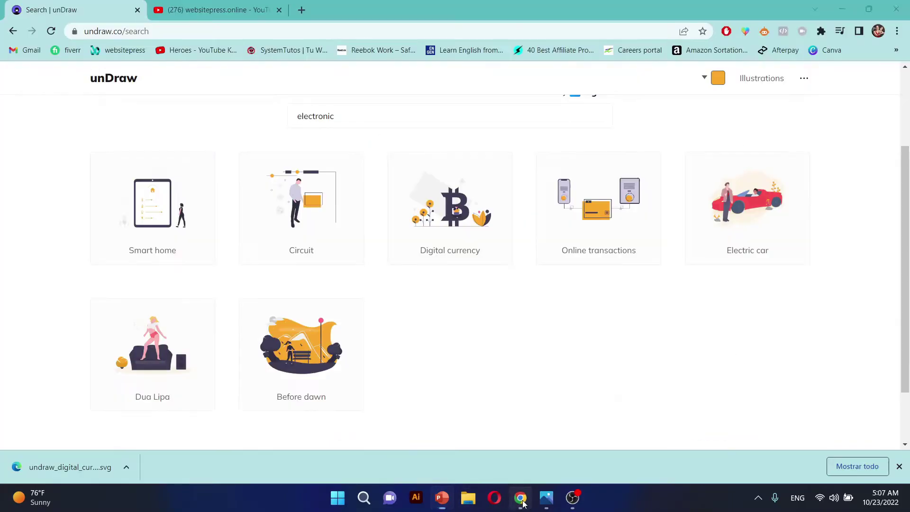
scroll(484, 294, "down", 2)
scroll(449, 175, "up", 2)
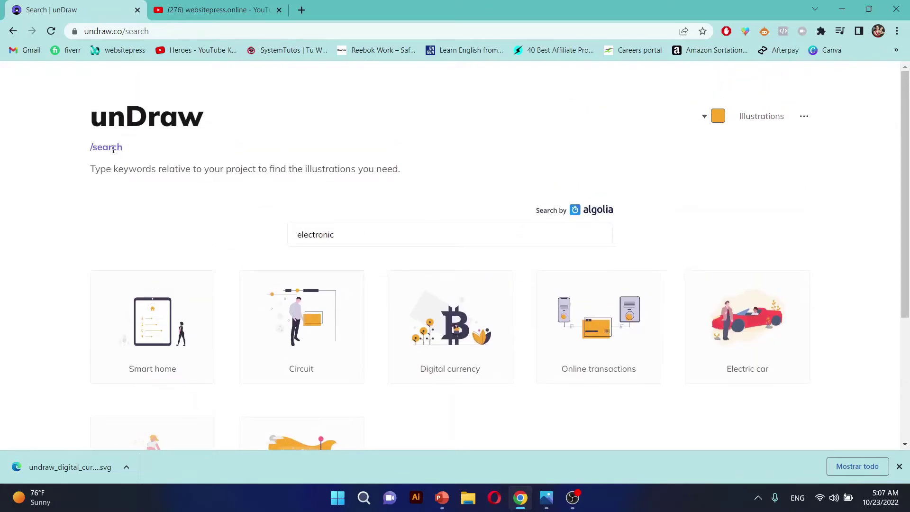
left_click_drag(347, 238, 280, 238)
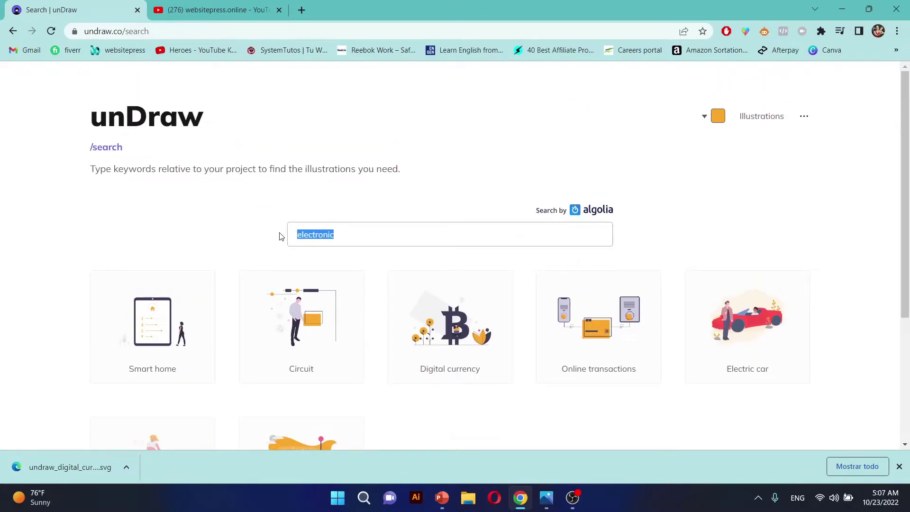
key("BackSpace")
scroll(567, 245, "down", 2)
scroll(471, 247, "up", 1)
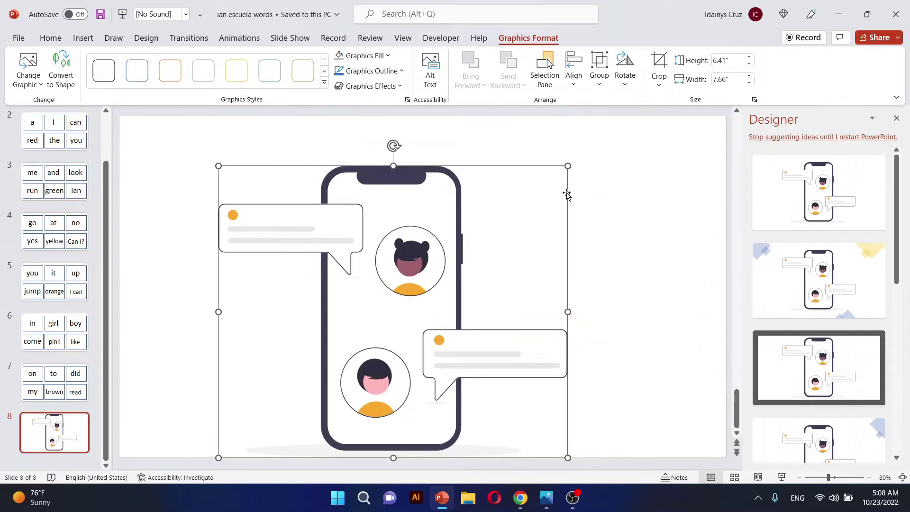
Shift the phone chat illustration up and right, then ungroup it into Office drawing shapes.
left_click_drag(567, 193, 590, 181)
left_click(632, 196)
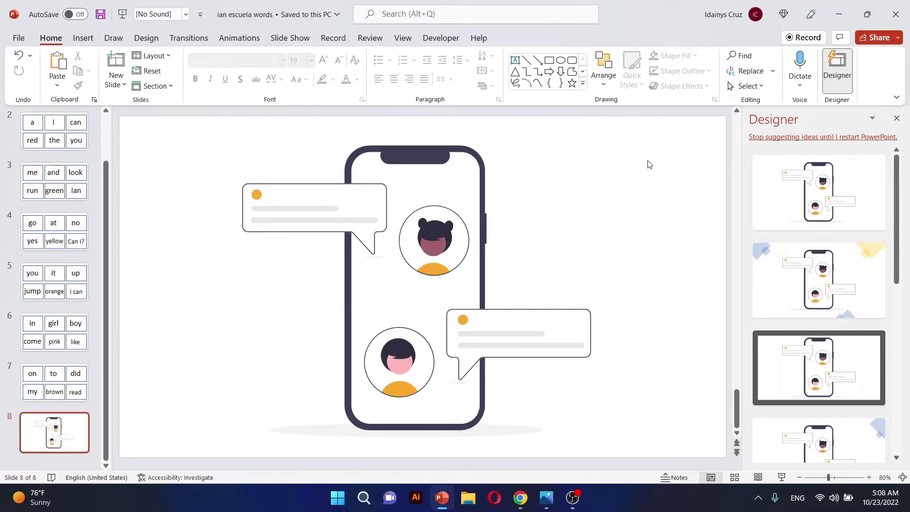
left_click(403, 204)
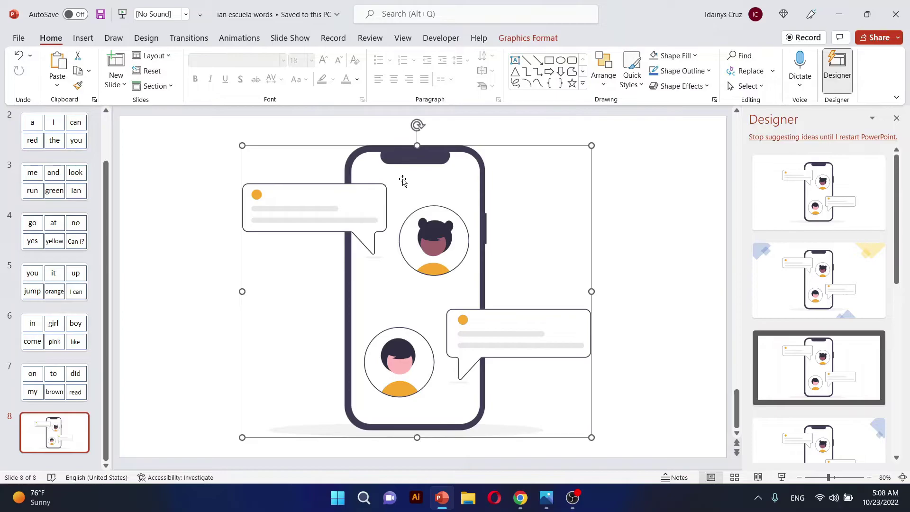
right_click(404, 185)
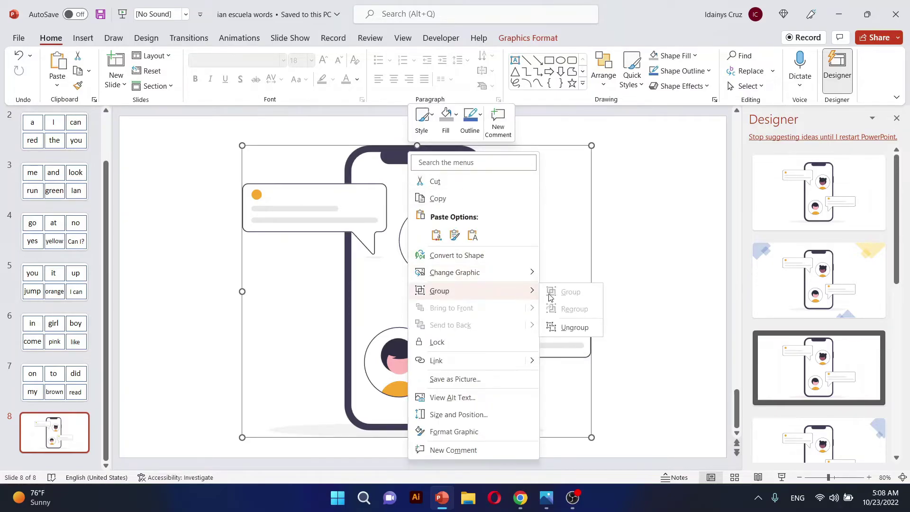
left_click(574, 325)
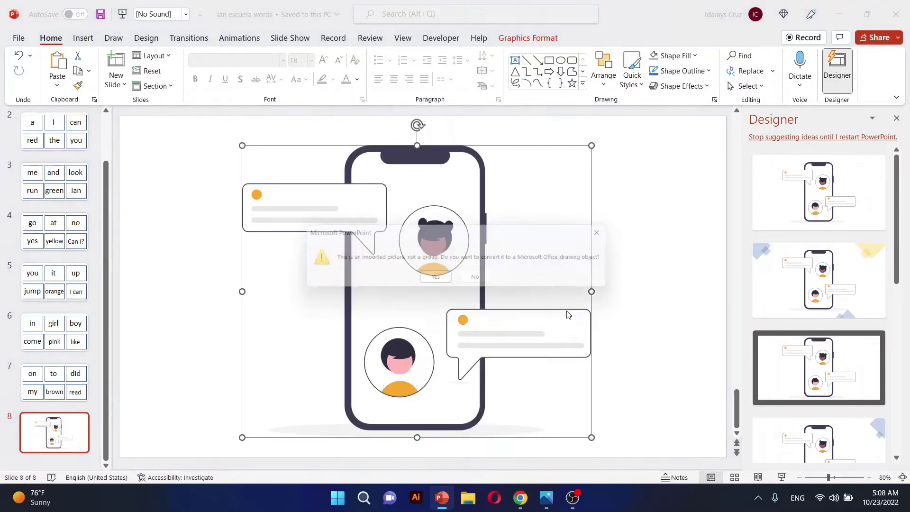
left_click(429, 277)
Fill the phone outline shape dark blue.
left_click(674, 217)
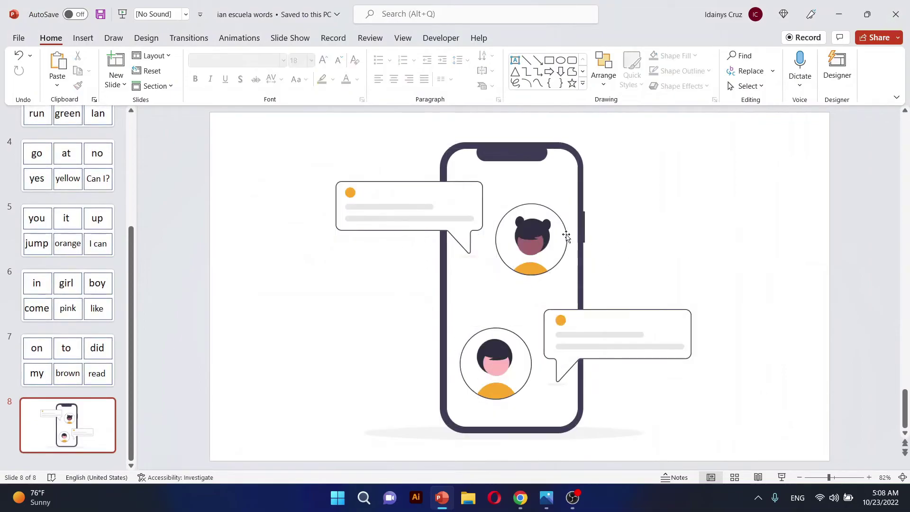
left_click(532, 269)
left_click(651, 170)
left_click(551, 145)
left_click(682, 56)
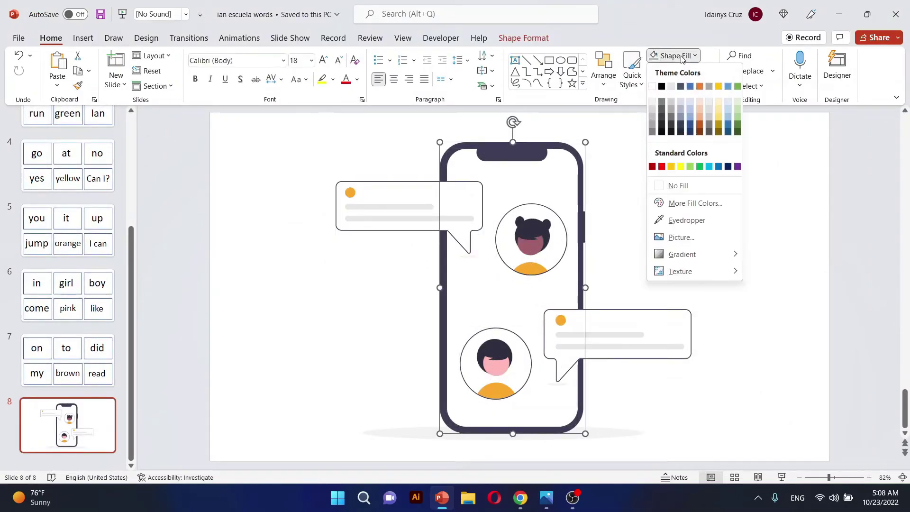
left_click(689, 126)
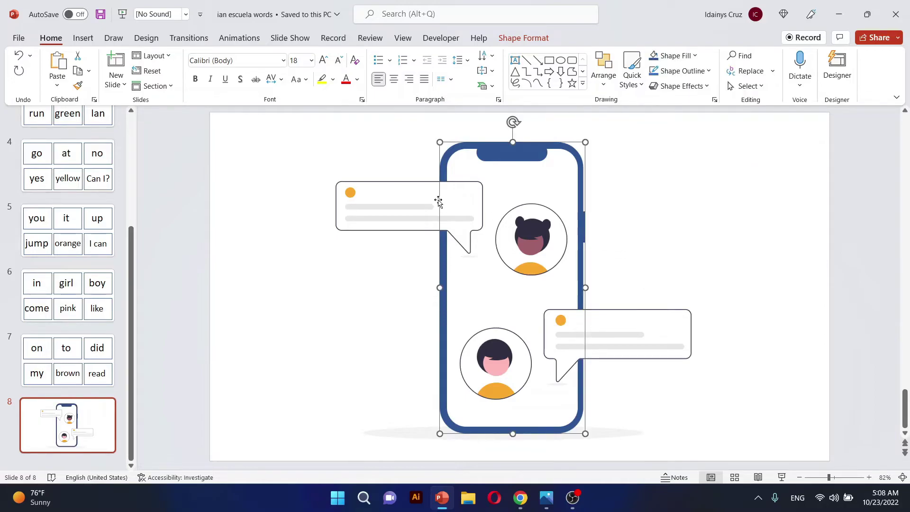
Fill both grey lines in the top speech bubble dark blue.
left_click(384, 210)
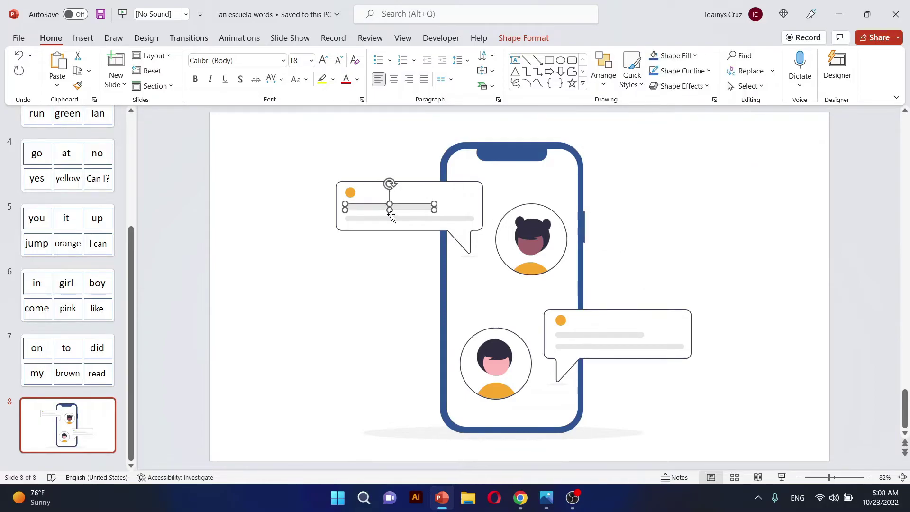
left_click(407, 221, "shift")
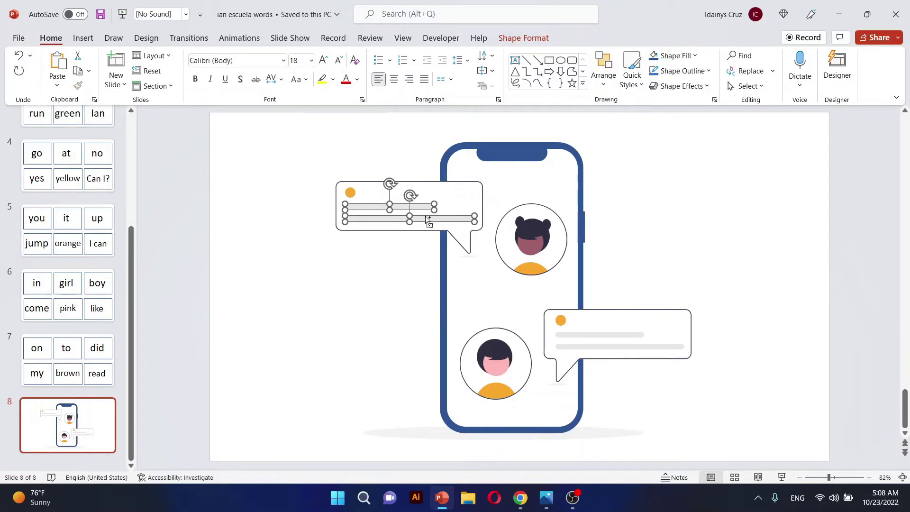
left_click(657, 56)
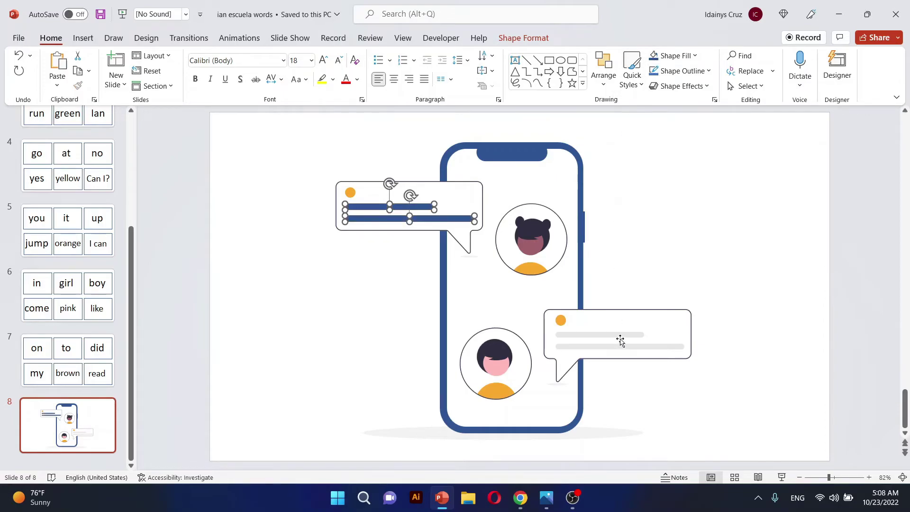
key("alt+Tab")
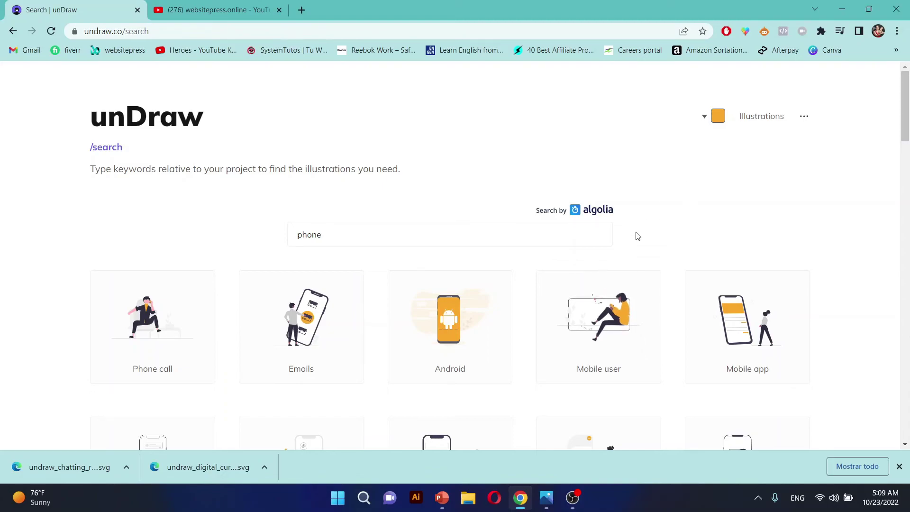
scroll(636, 235, "down", 4)
scroll(465, 254, "down", 2)
scroll(335, 254, "down", 4)
scroll(422, 234, "down", 5)
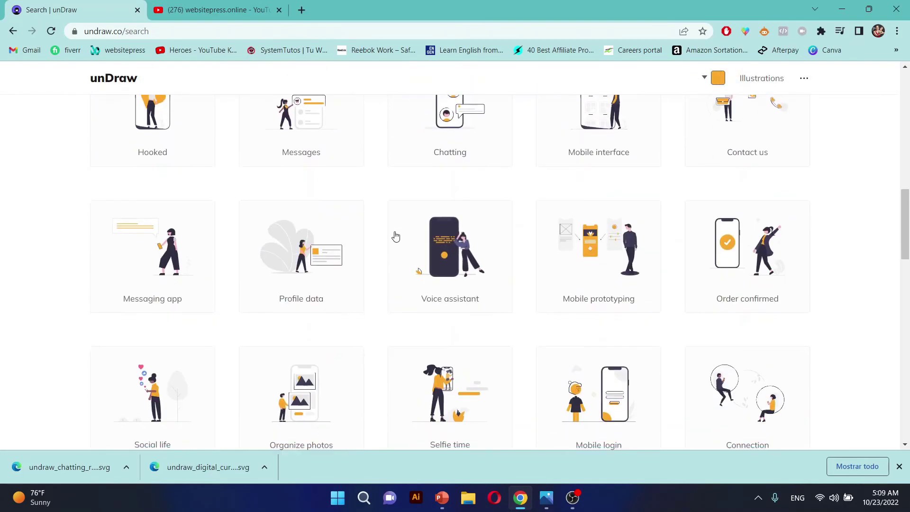
scroll(396, 236, "down", 3)
scroll(380, 227, "down", 3)
scroll(398, 307, "down", 3)
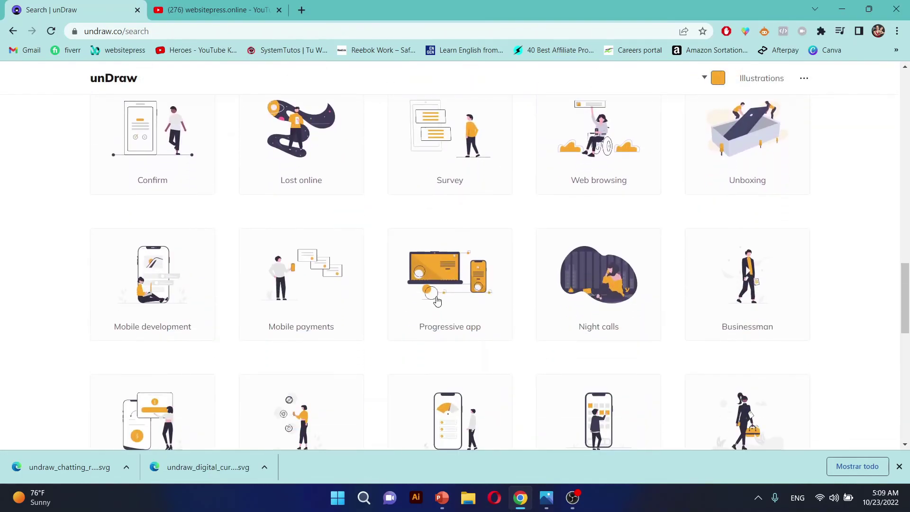
scroll(435, 298, "down", 3)
scroll(435, 300, "down", 3)
scroll(439, 302, "down", 2)
scroll(438, 302, "down", 2)
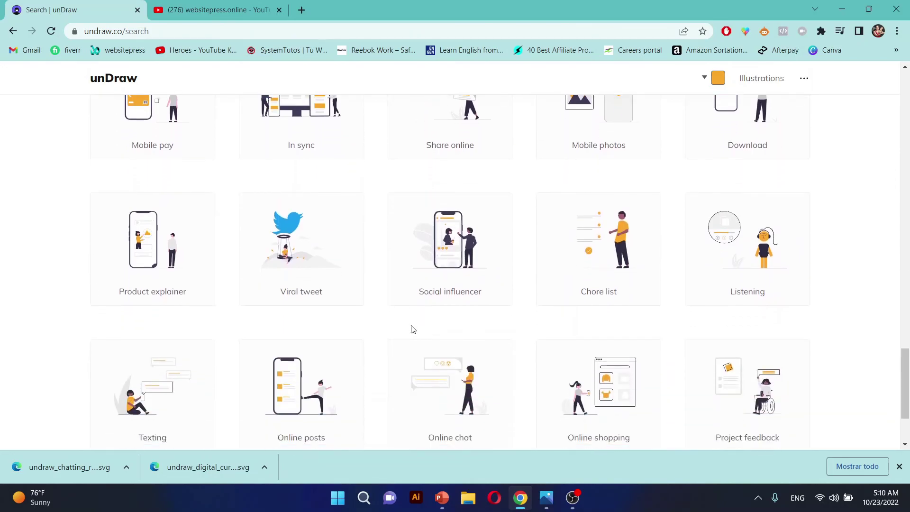
key("Home")
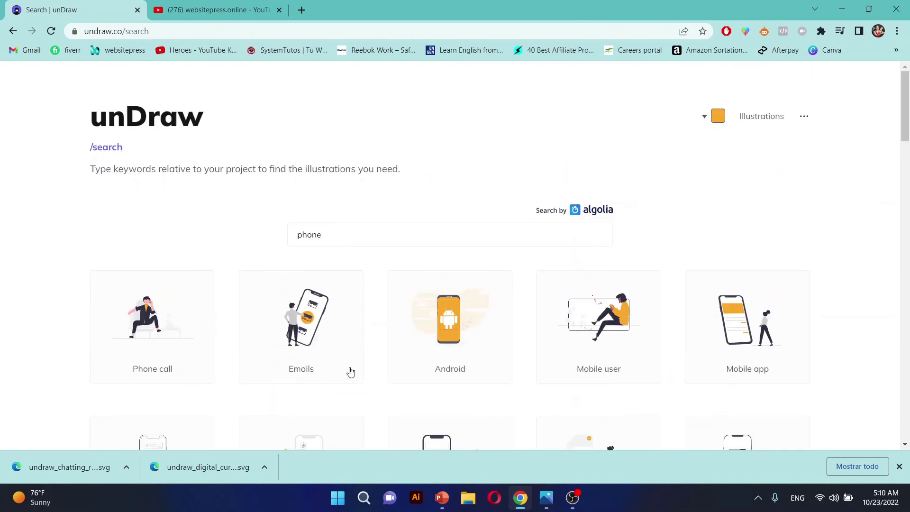